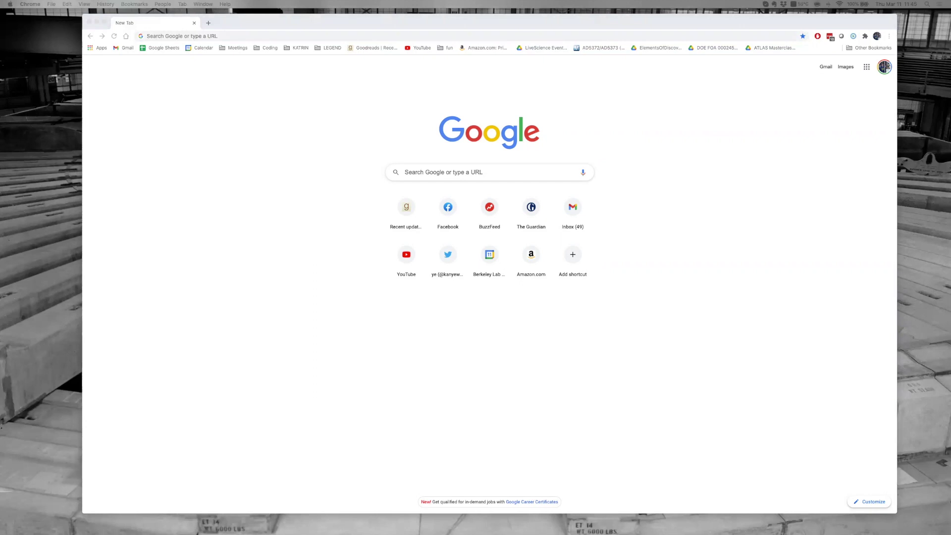
click(322, 35)
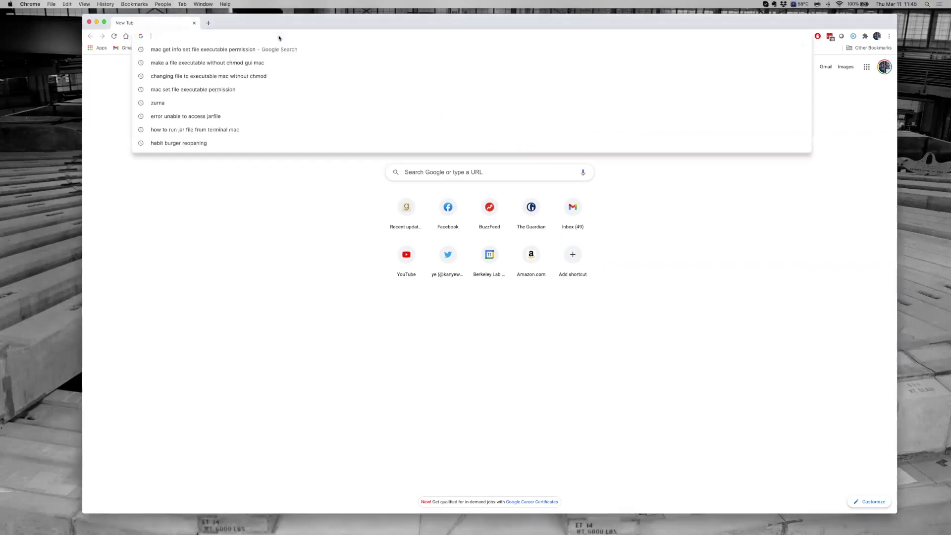
text(http://hypatia.phys.uoa.gr/Downloads/)
key(Return)
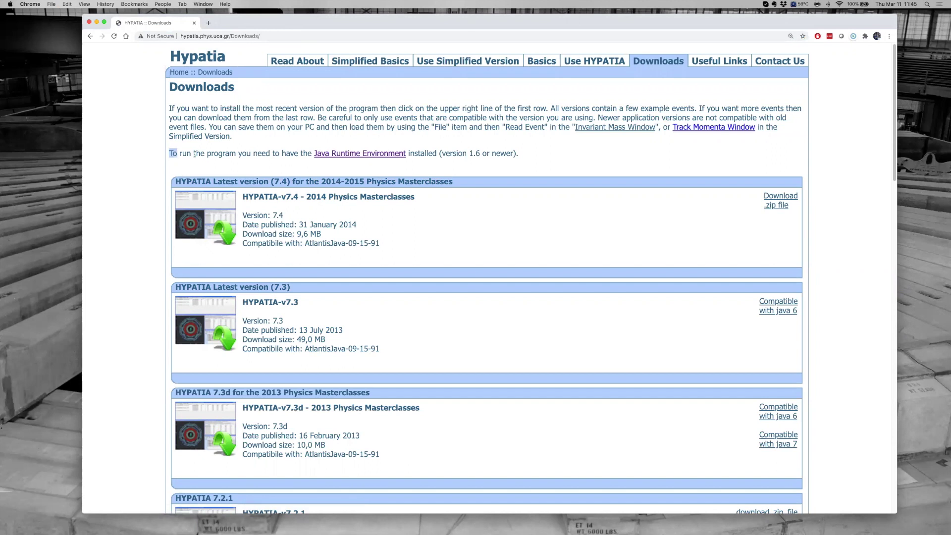
Check the required Java Runtime version, then download the HYPATIA v7.4 .zip file.
drag(432, 146, 529, 155)
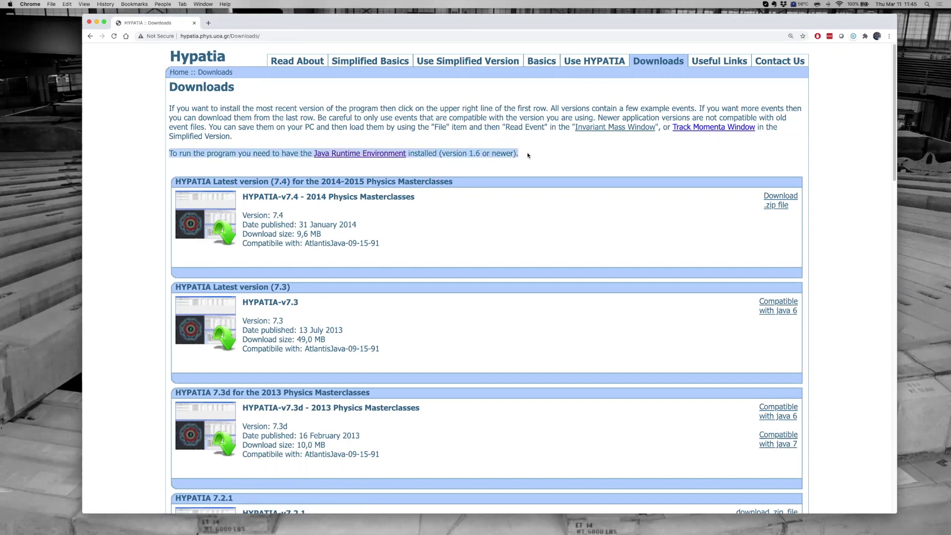
click(527, 155)
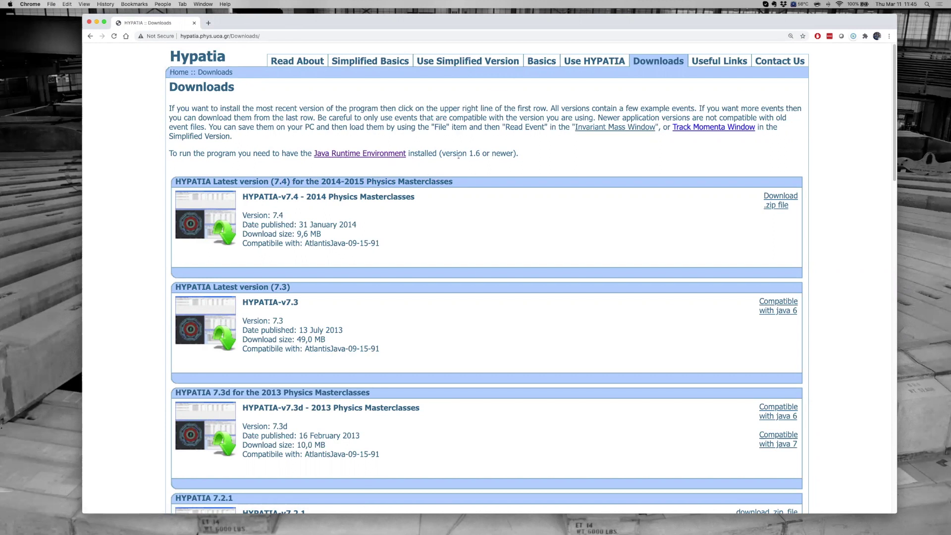
drag(458, 155, 546, 152)
click(546, 152)
click(766, 195)
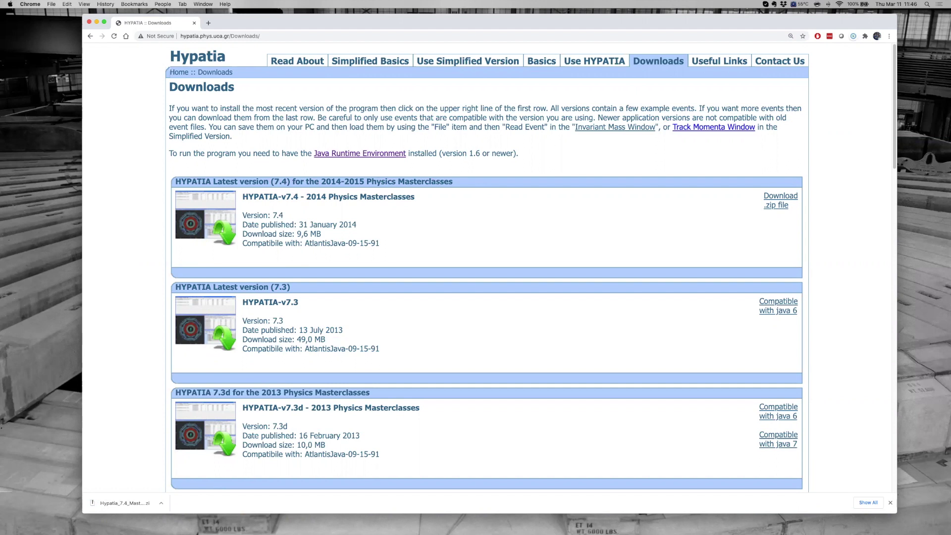
Open the Downloads folder in a Finder window and move it to the upper left.
key(super+Tab)
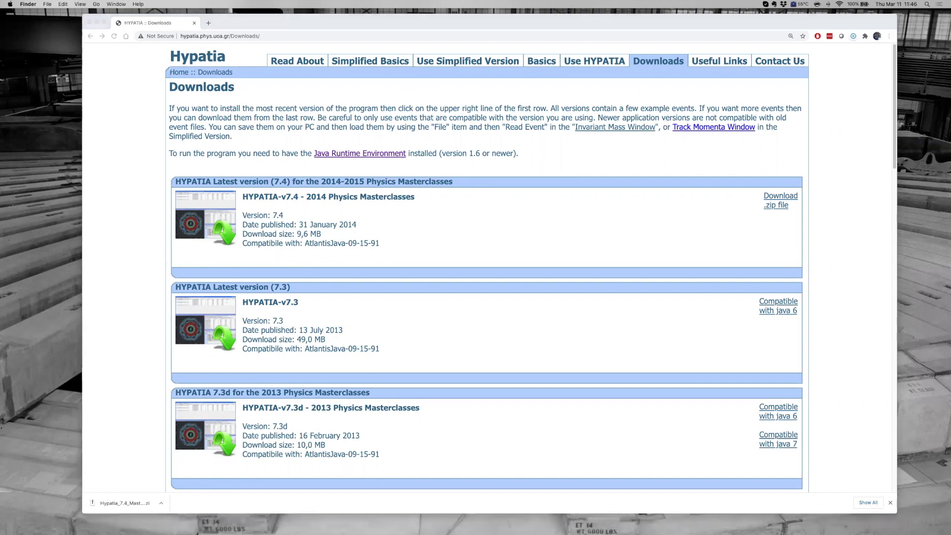
key(super+alt+l)
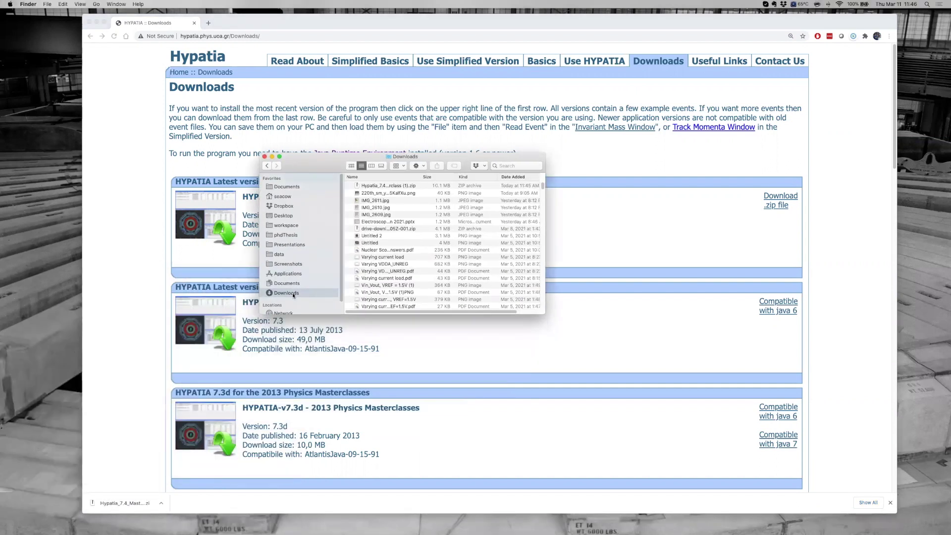
drag(313, 165, 97, 138)
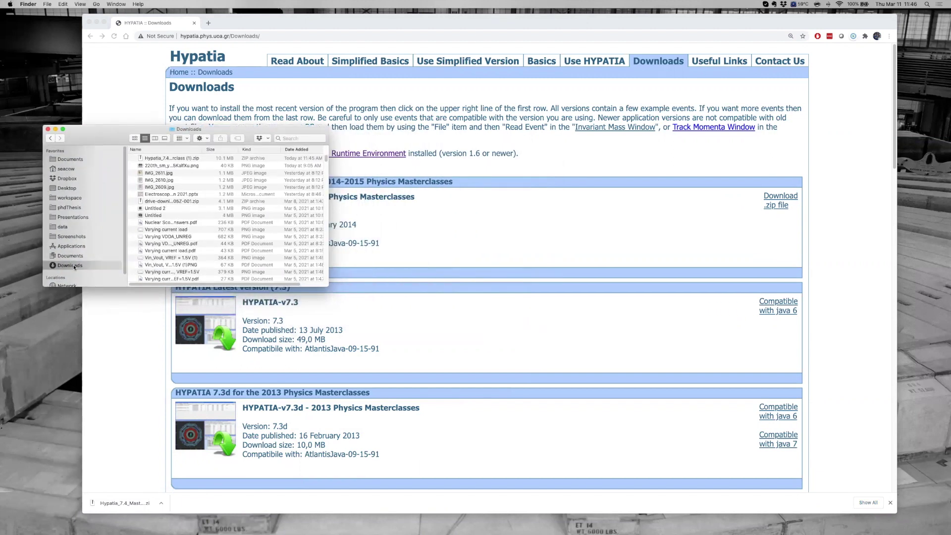
Select the Hypatia zip without renaming it, then show the home folder and move the window right.
click(189, 160)
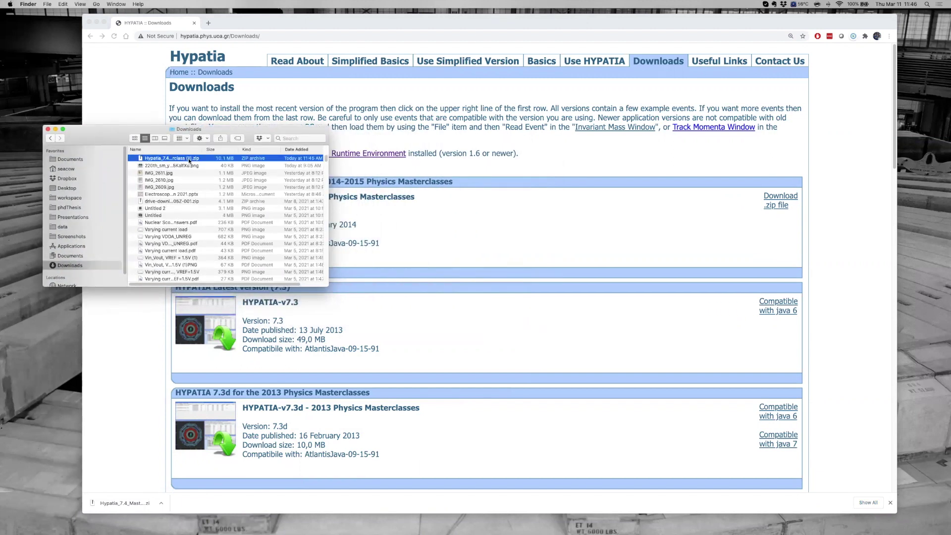
key(Return)
key(Escape)
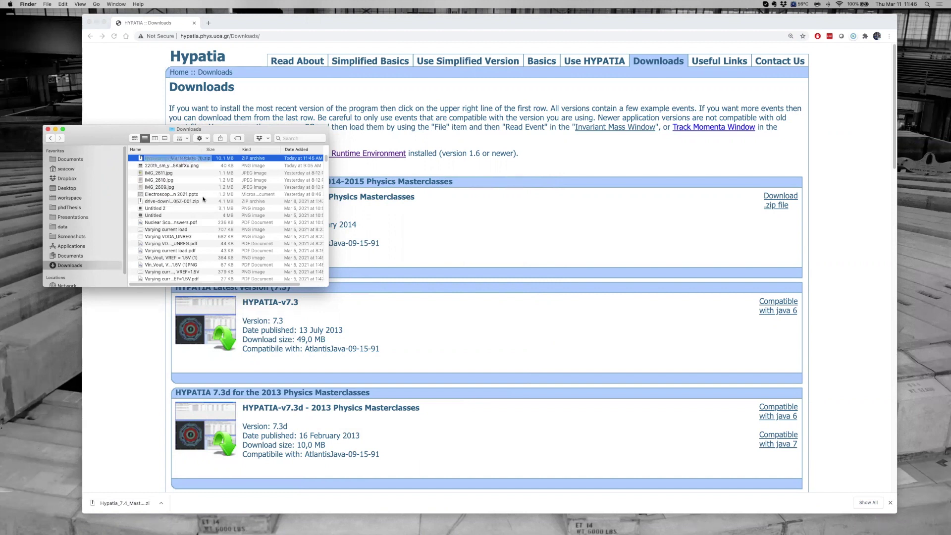
key(Return)
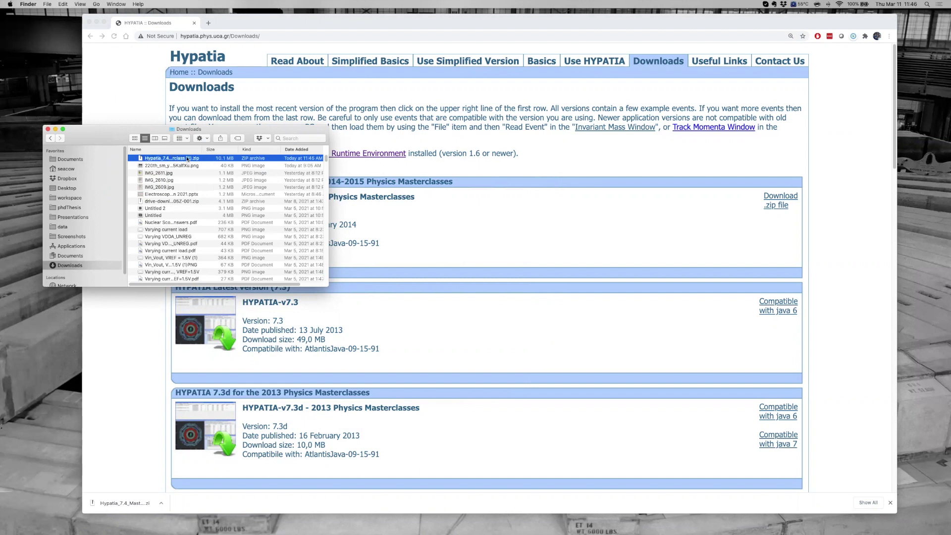
click(96, 169)
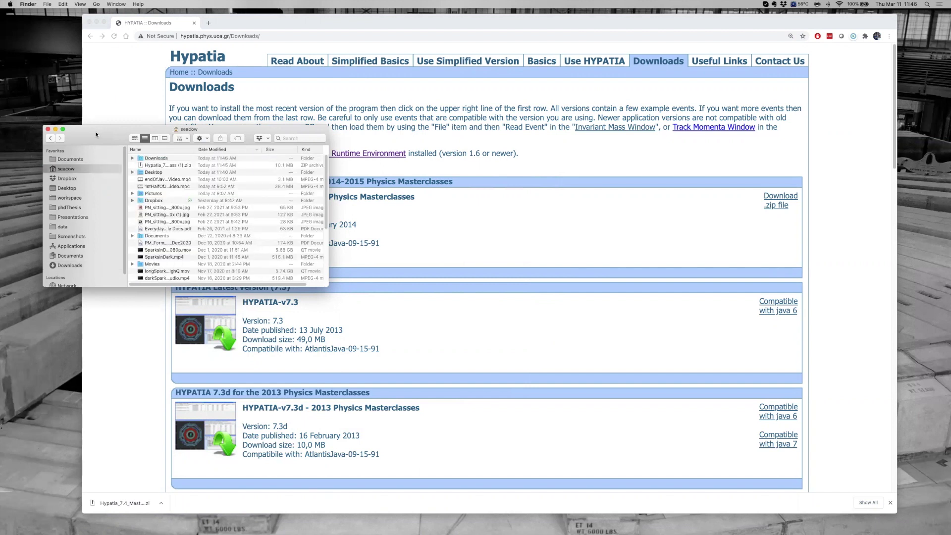
drag(96, 134, 238, 128)
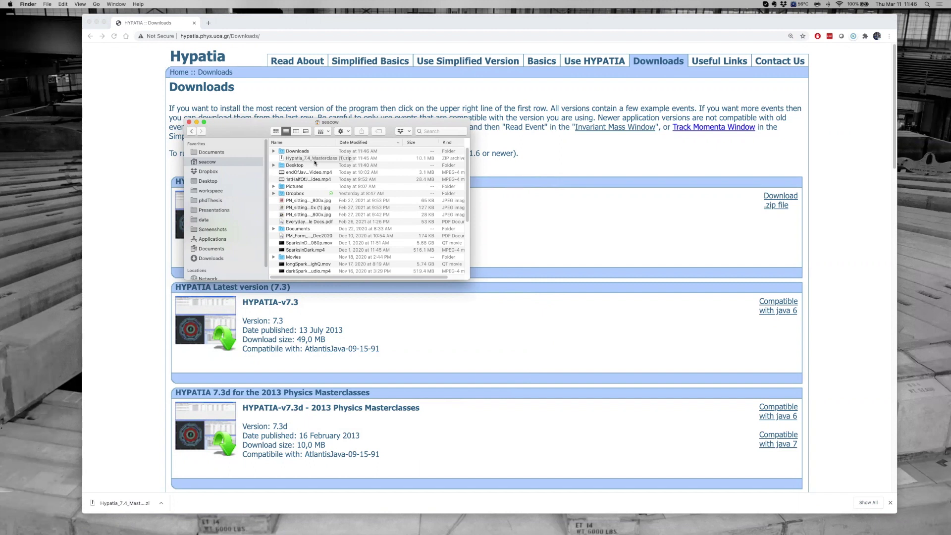
Unzip the Hypatia archive and open Hypatia_7.4_Masterclass (1) in an enlarged window.
double_click(282, 160)
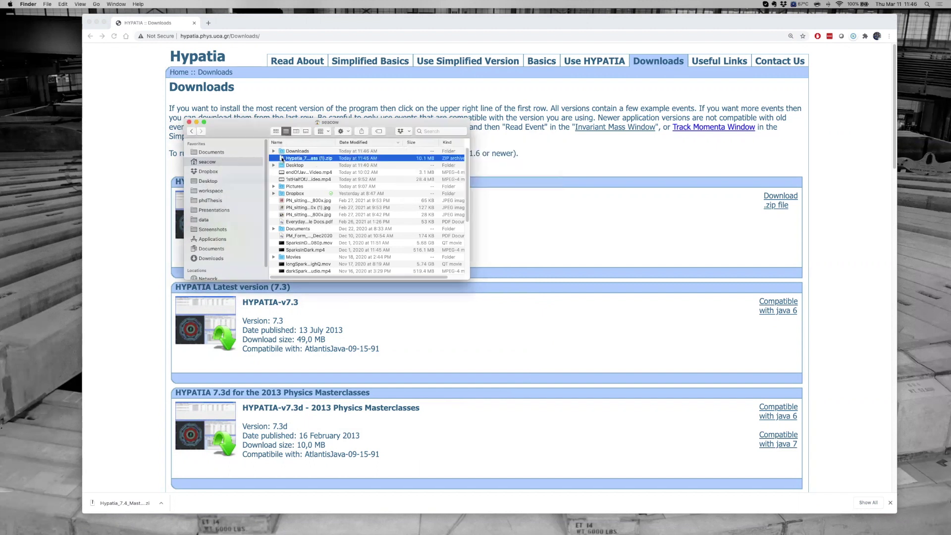
double_click(286, 151)
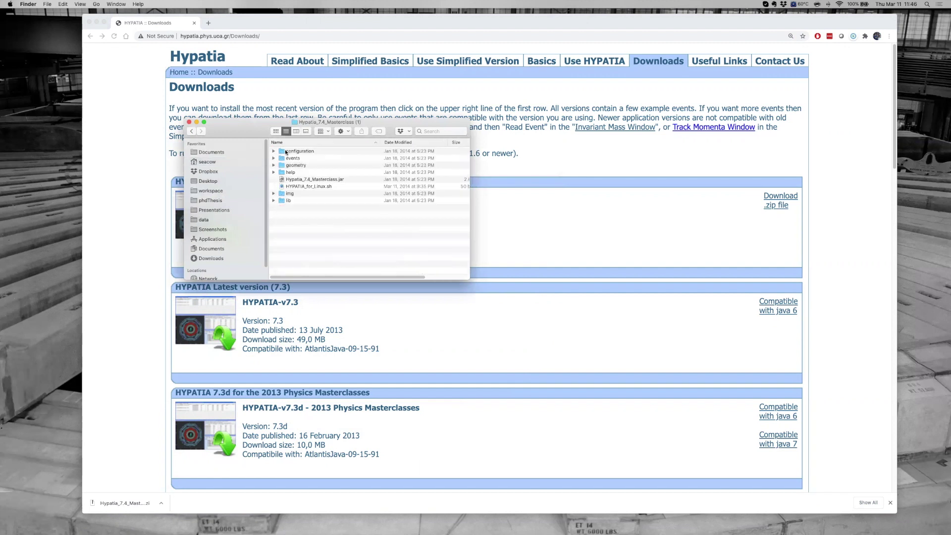
drag(469, 279, 731, 423)
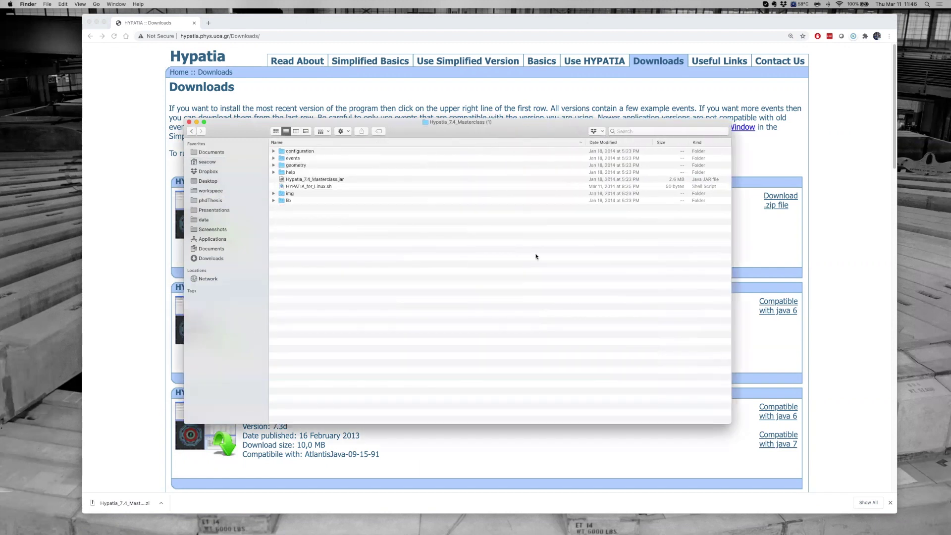
click(97, 22)
drag(475, 124, 424, 64)
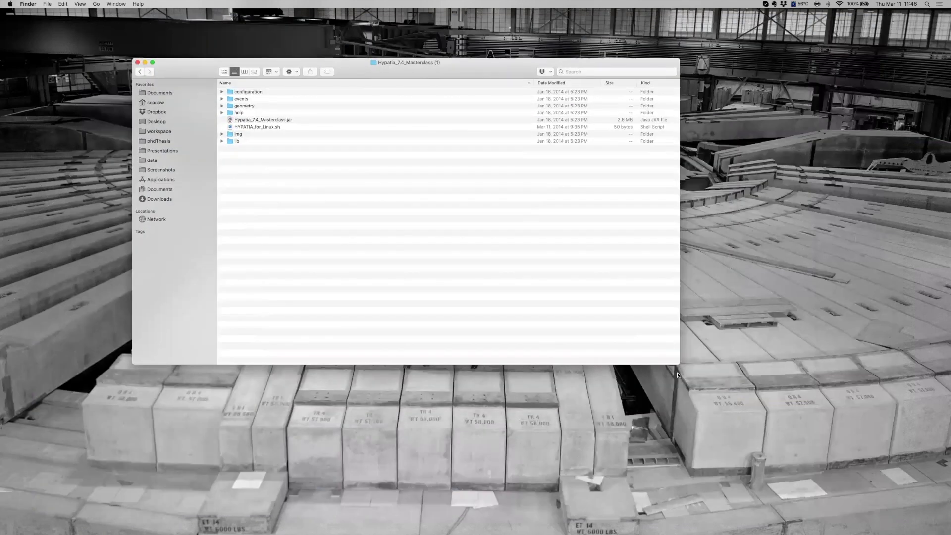
drag(679, 365, 749, 460)
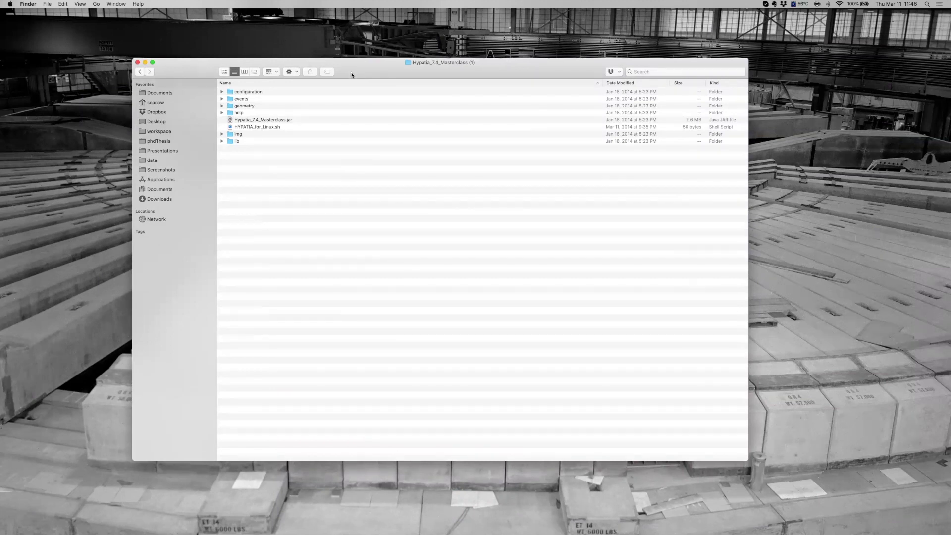
Expand the configuration folder, preview colormap.xml in Quick Look, then collapse the folder.
click(257, 93)
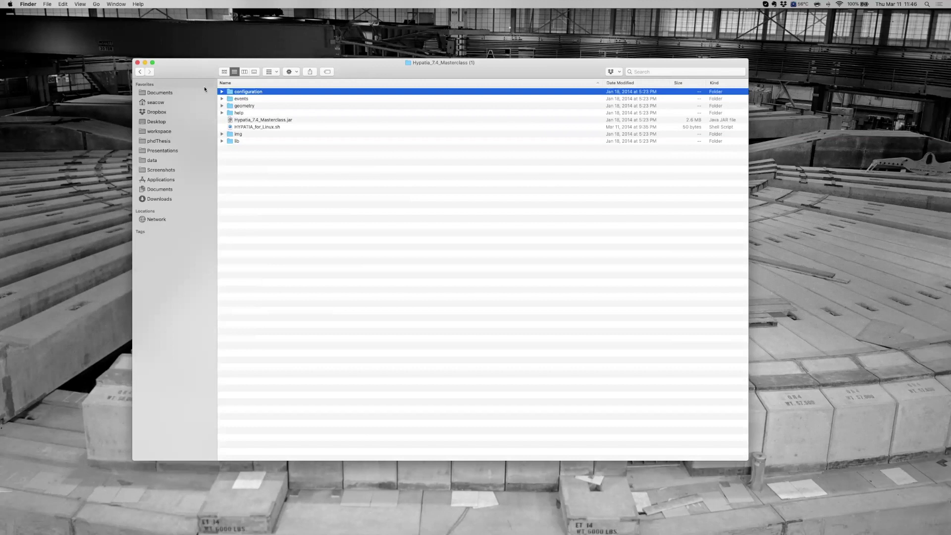
click(223, 92)
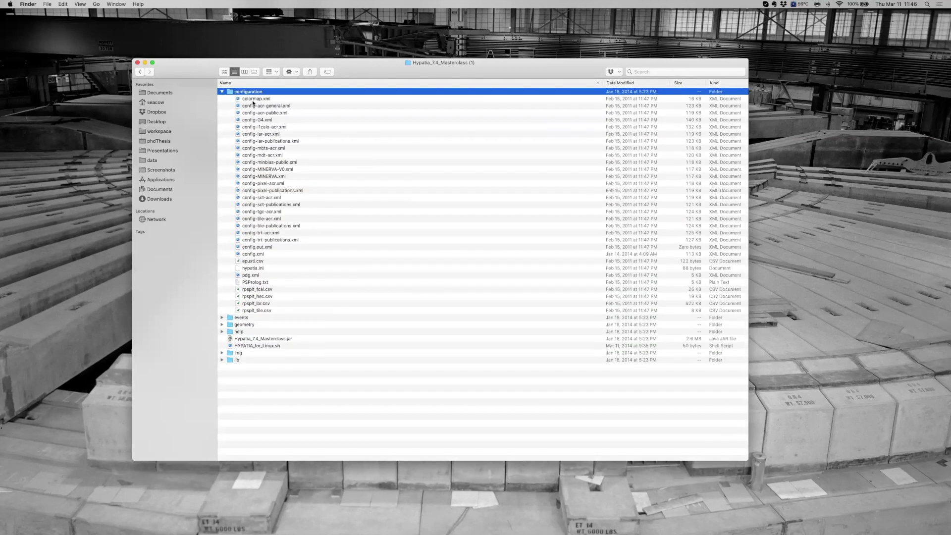
click(254, 100)
key(space)
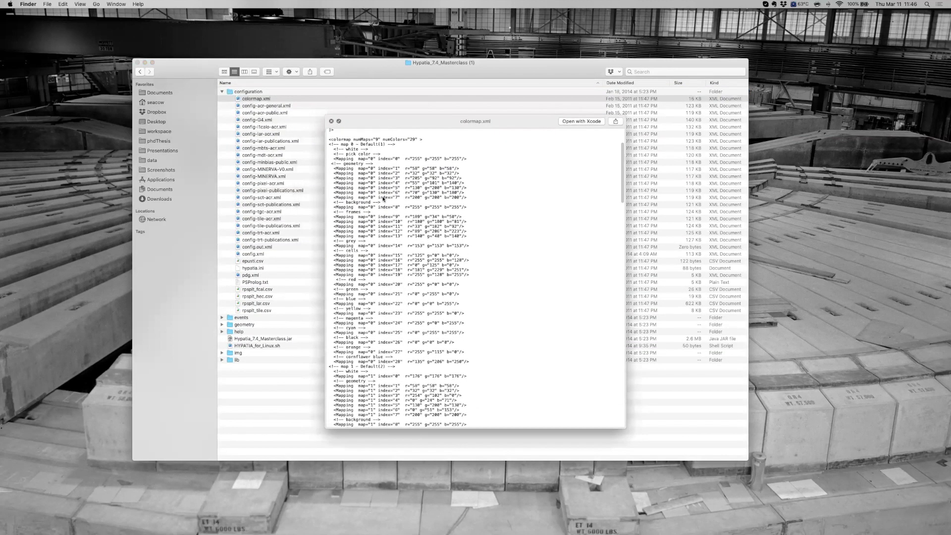
scroll(383, 199, up, 3)
key(space)
click(222, 93)
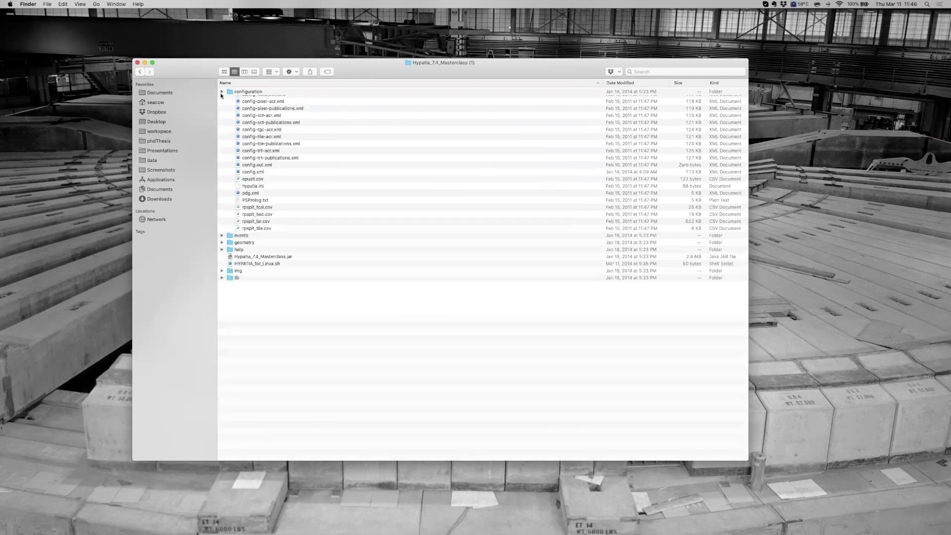
Move the window higher and select the configuration, geometry and help folders in turn.
drag(203, 63, 223, 53)
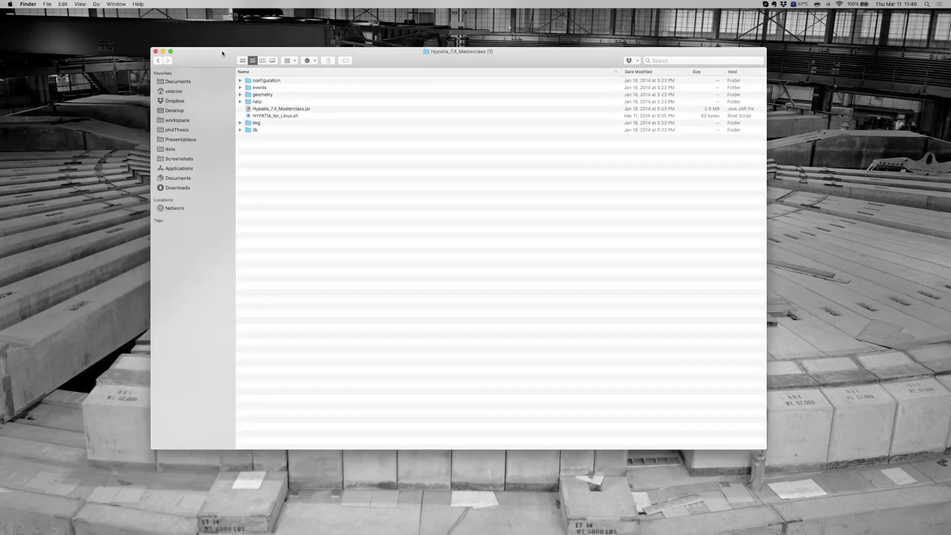
click(271, 80)
click(278, 94)
click(280, 101)
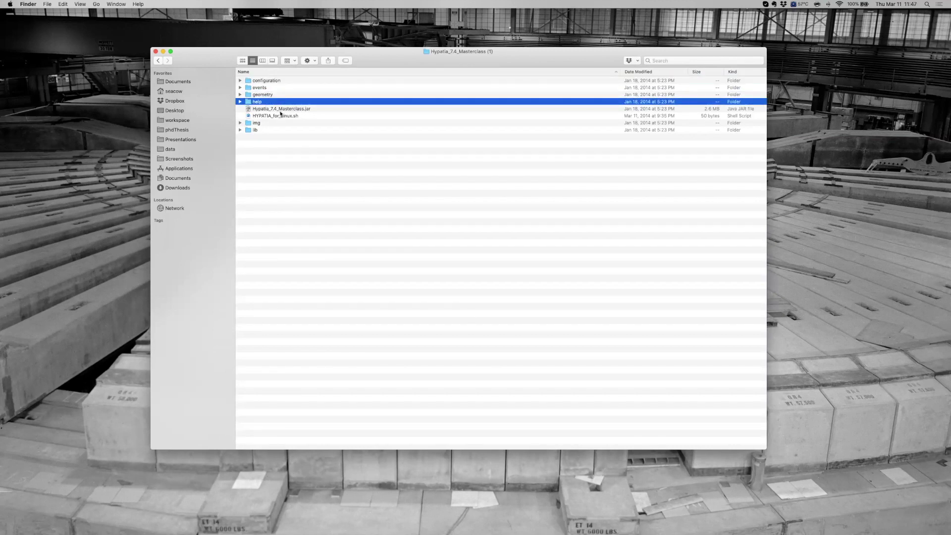
click(281, 109)
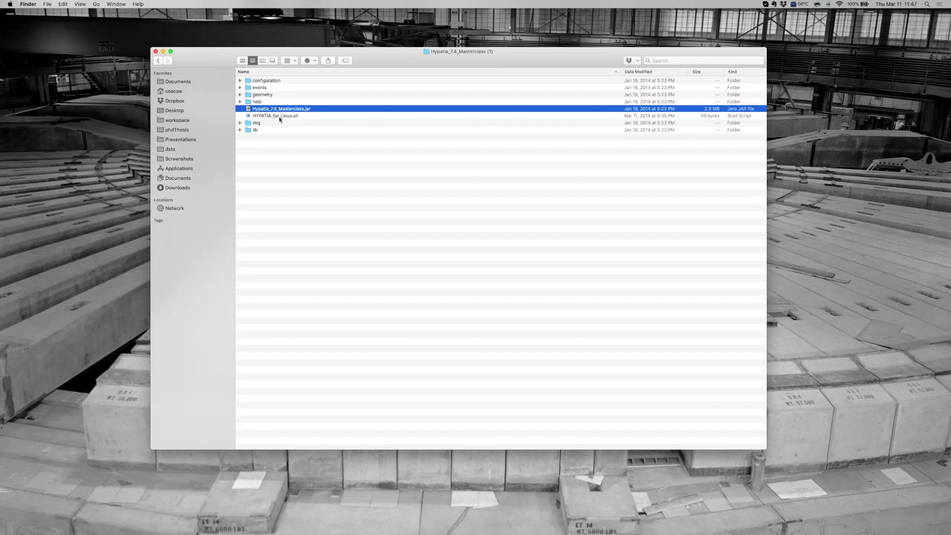
click(279, 117)
key(space)
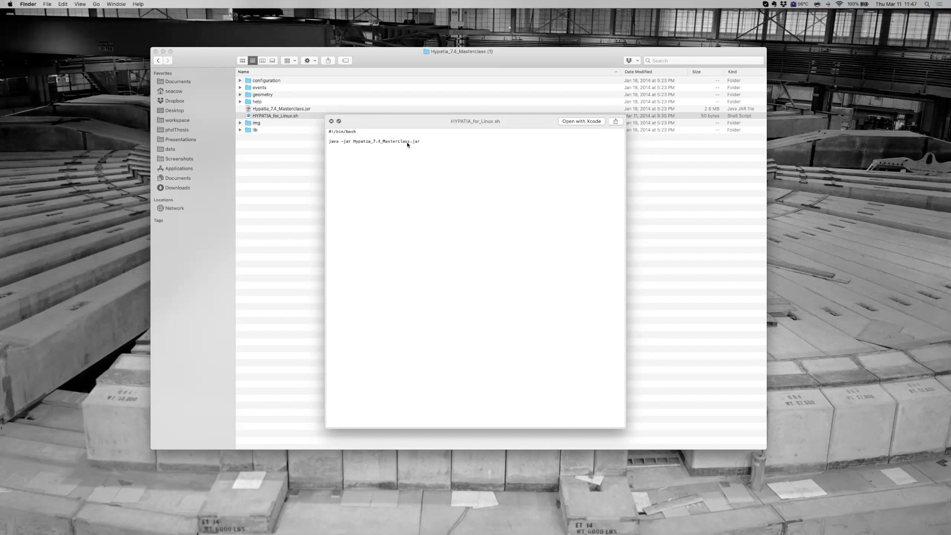
key(space)
click(350, 130)
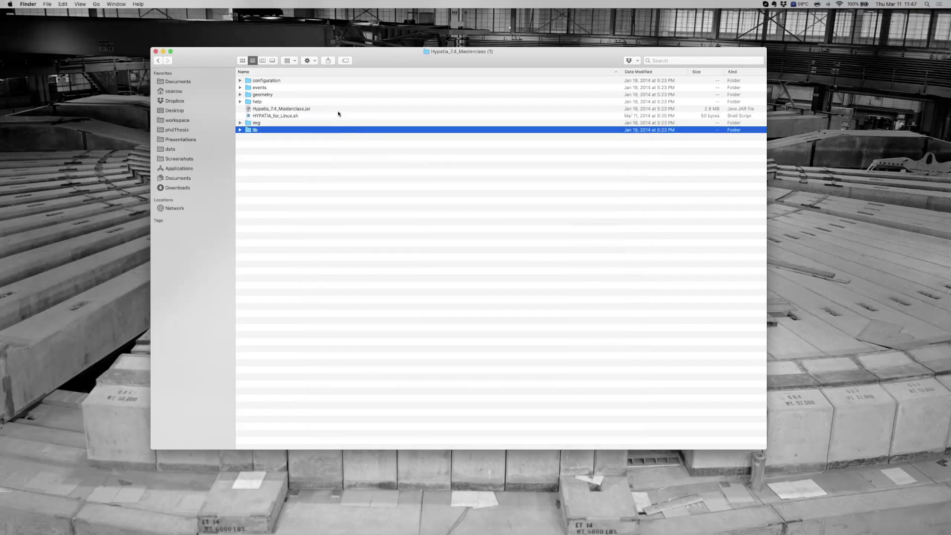
click(337, 110)
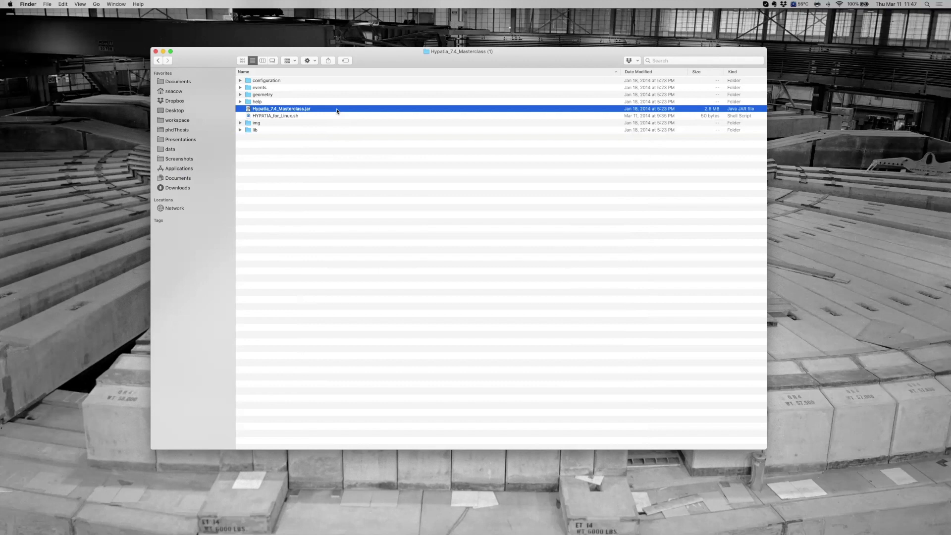
double_click(337, 110)
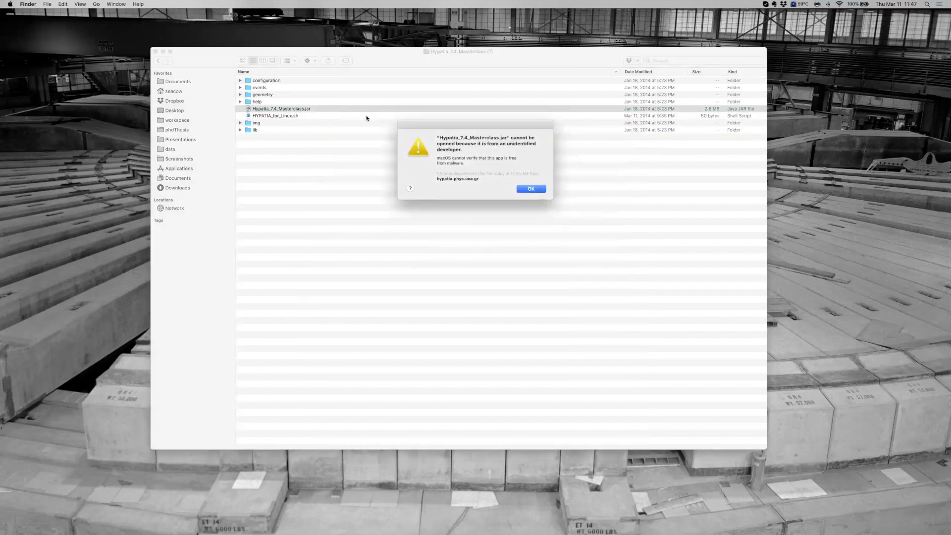
drag(507, 126, 501, 63)
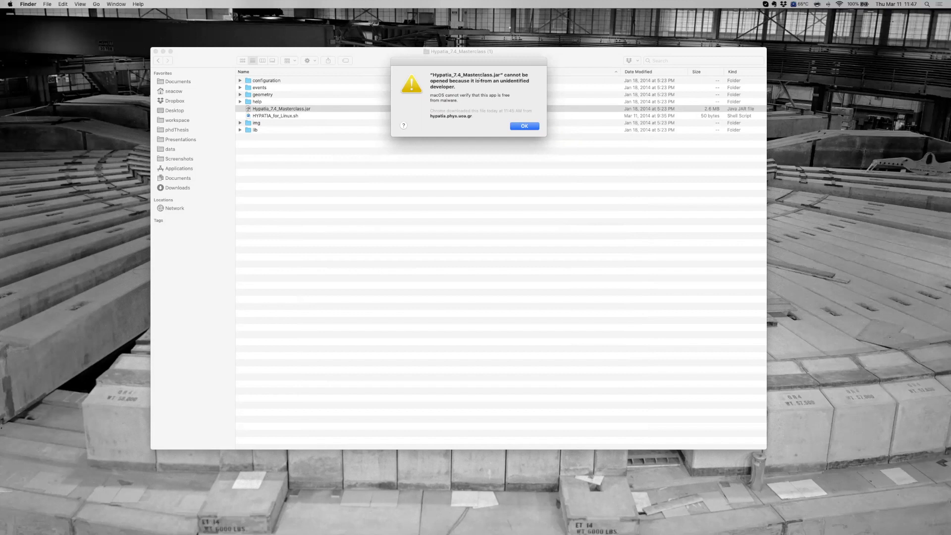
drag(471, 63, 508, 43)
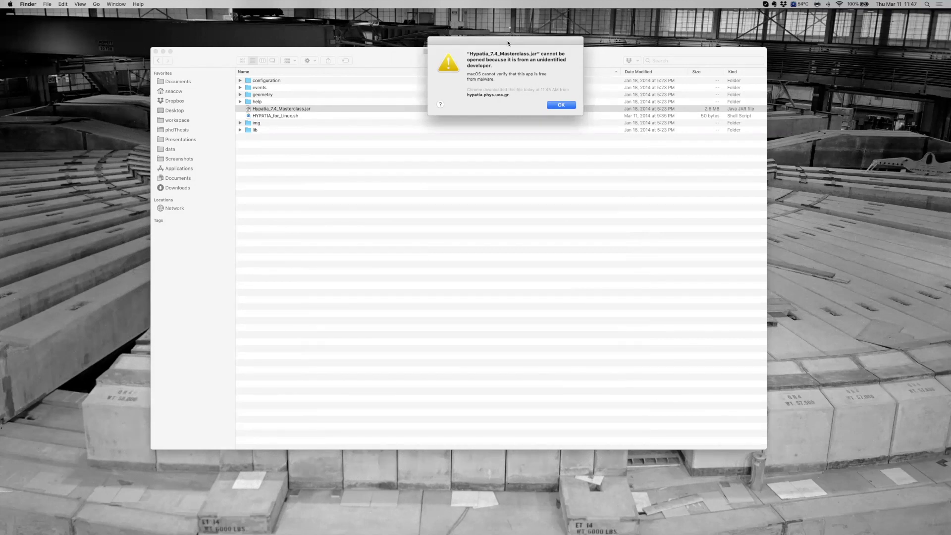
Dismiss the unidentified-developer warning and search Spotlight for 'system pre'.
click(561, 105)
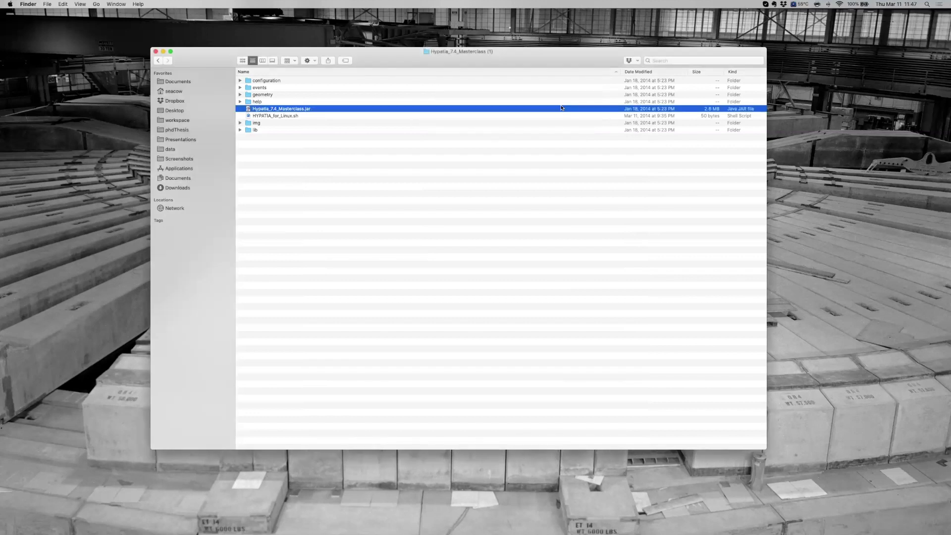
key(super+space)
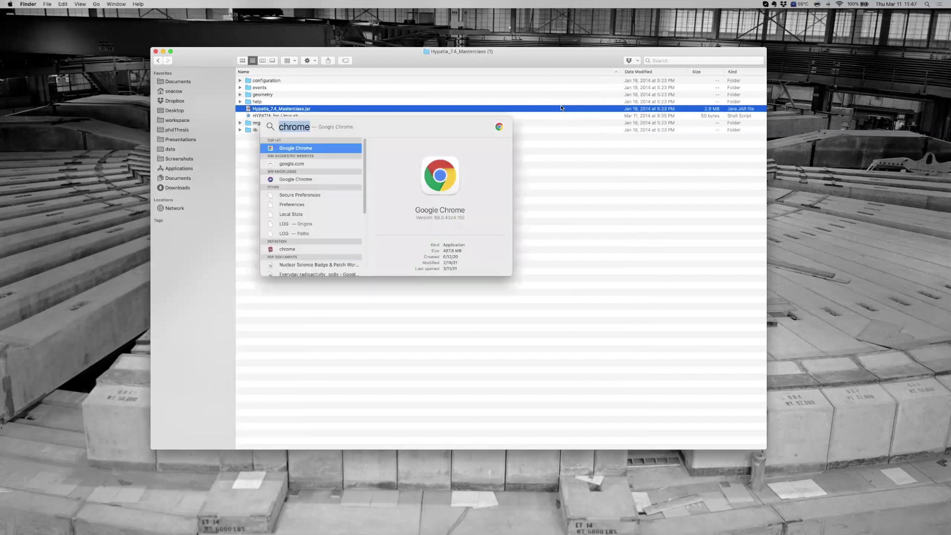
text(system)
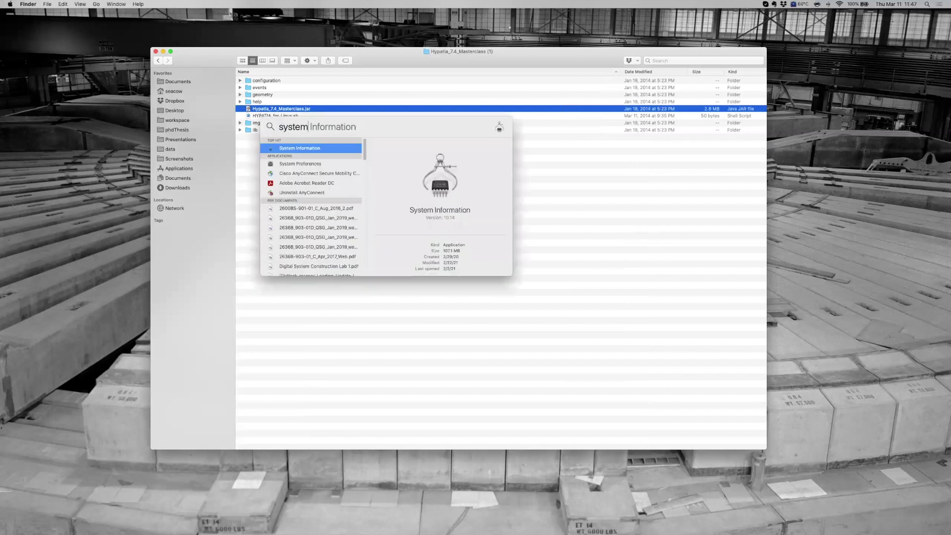
text( pre)
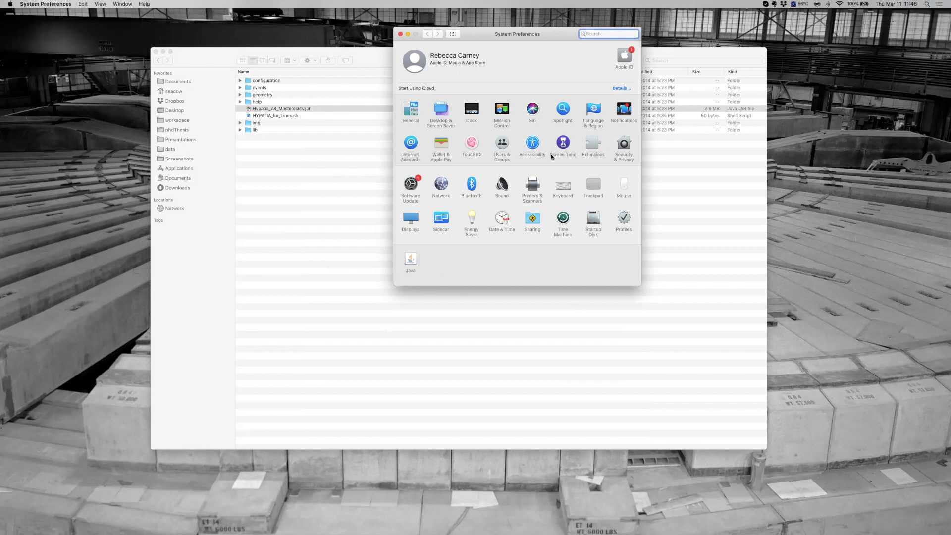
In Security & Privacy, choose Open Anyway for Hypatia_7.4_Masterclass.jar and confirm Open.
click(618, 161)
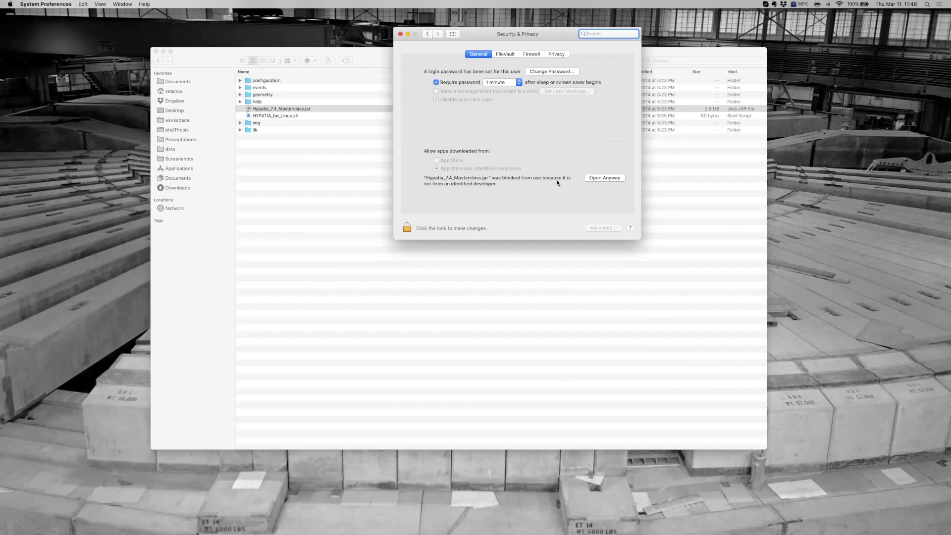
click(589, 178)
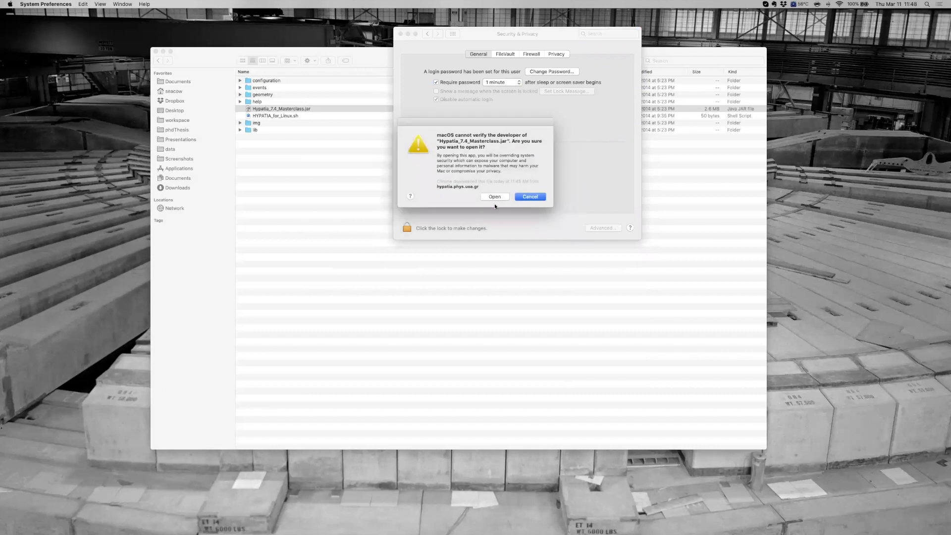
click(493, 197)
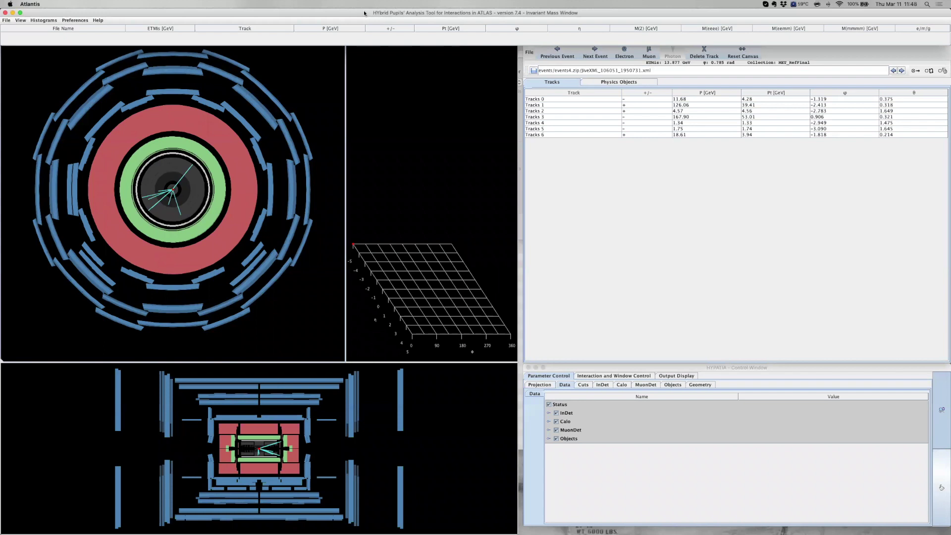
mouse_move(334, 13)
mouse_down()
mouse_move(334, 95)
mouse_move(336, 9)
mouse_up()
key(ctrl+Up)
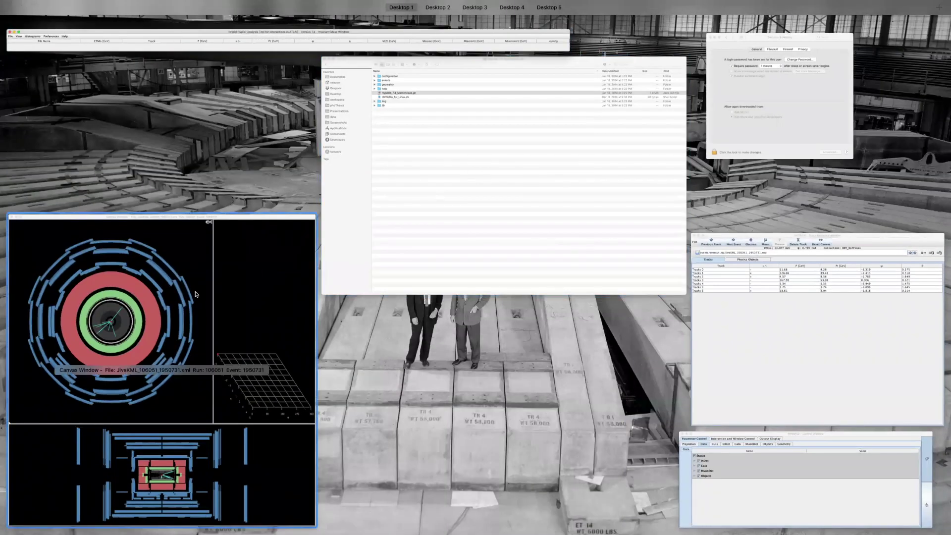
click(803, 454)
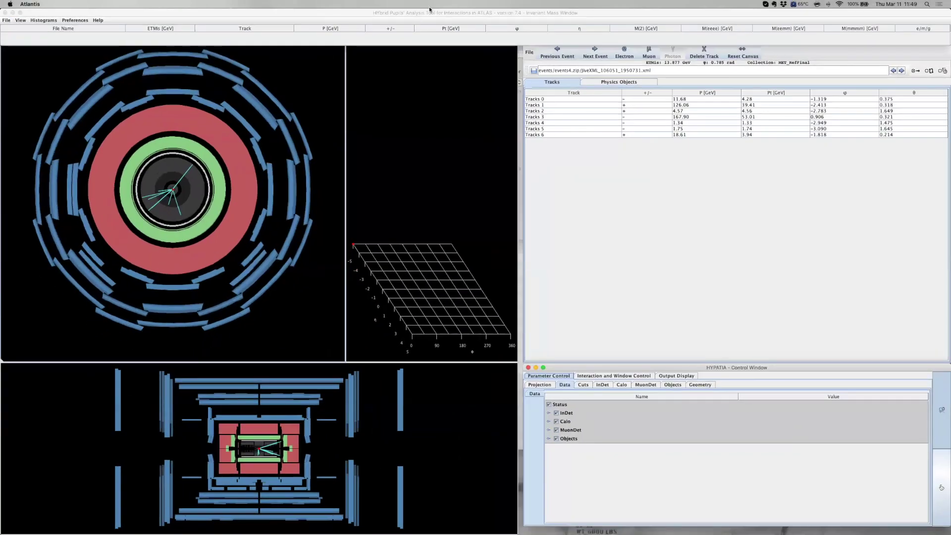
click(434, 14)
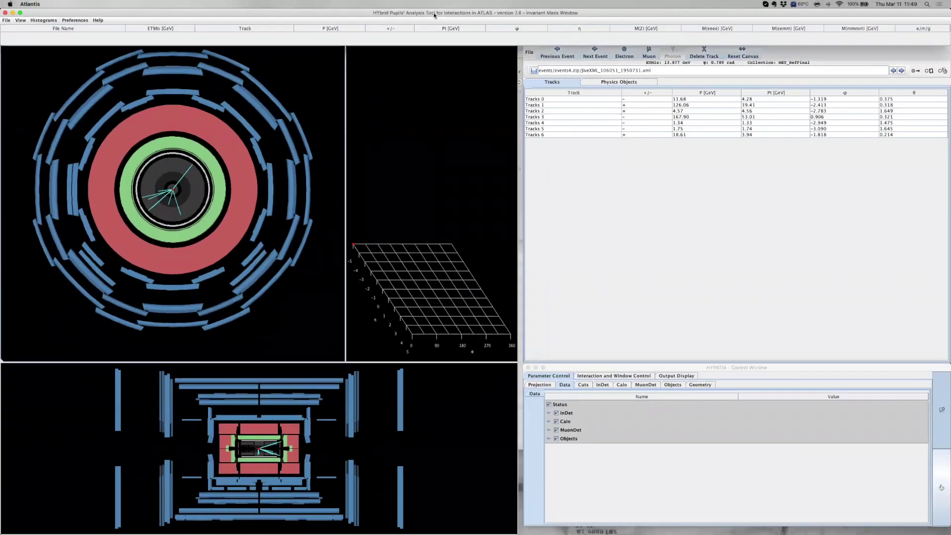